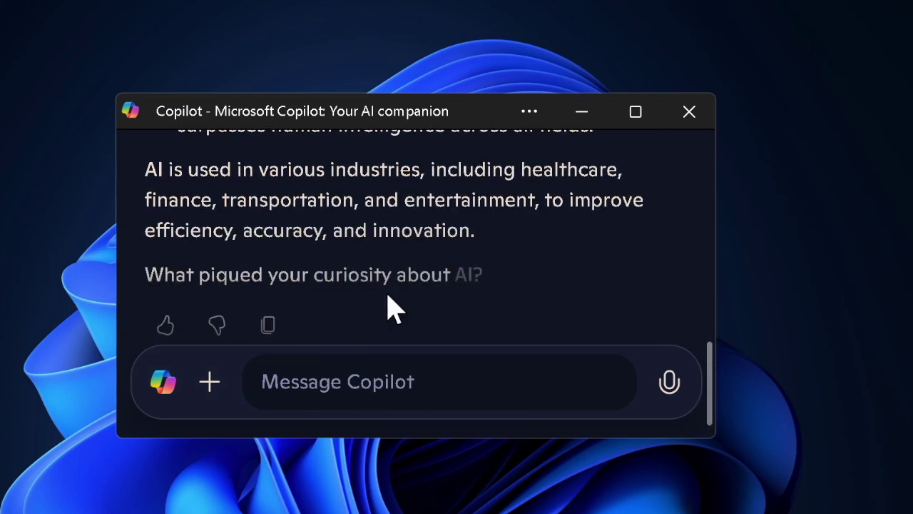
Ask Copilot "What is iPhone?" and read its bulleted iPhone feature list.
click(322, 390)
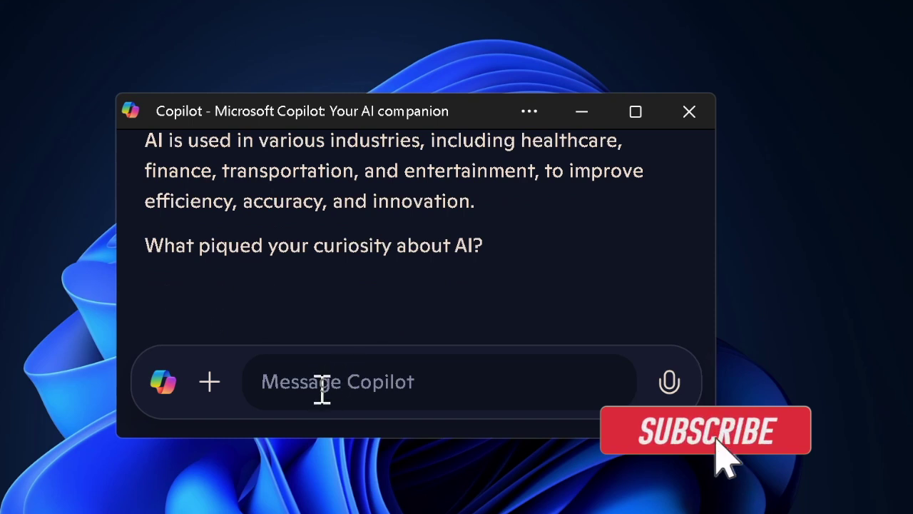
text(What i)
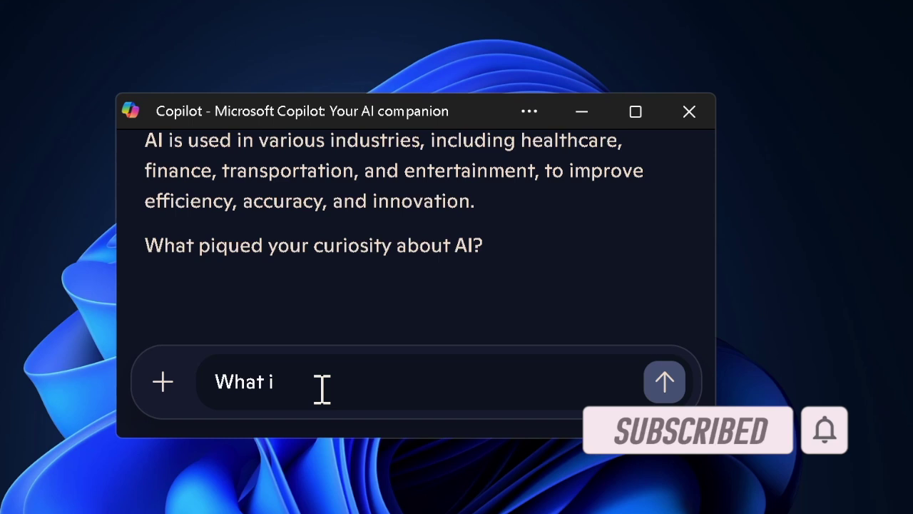
text(s iPhone?)
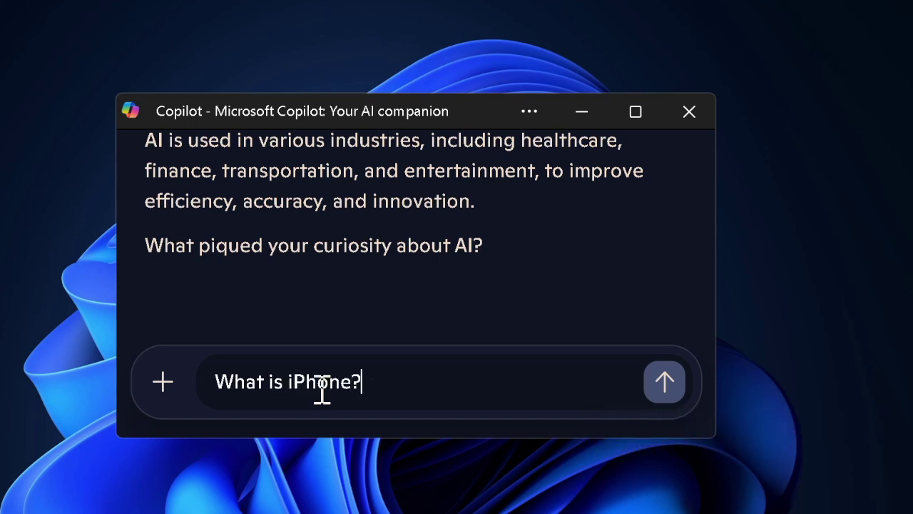
key(Return)
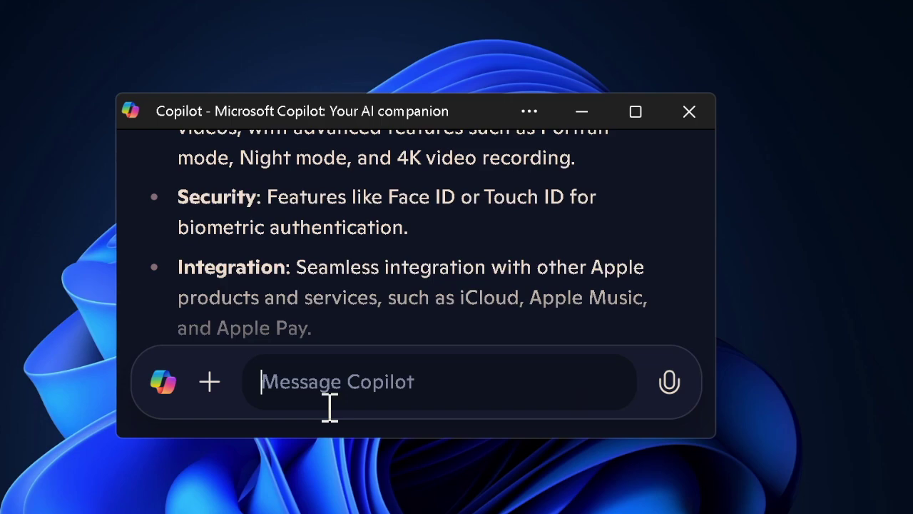
text(W)
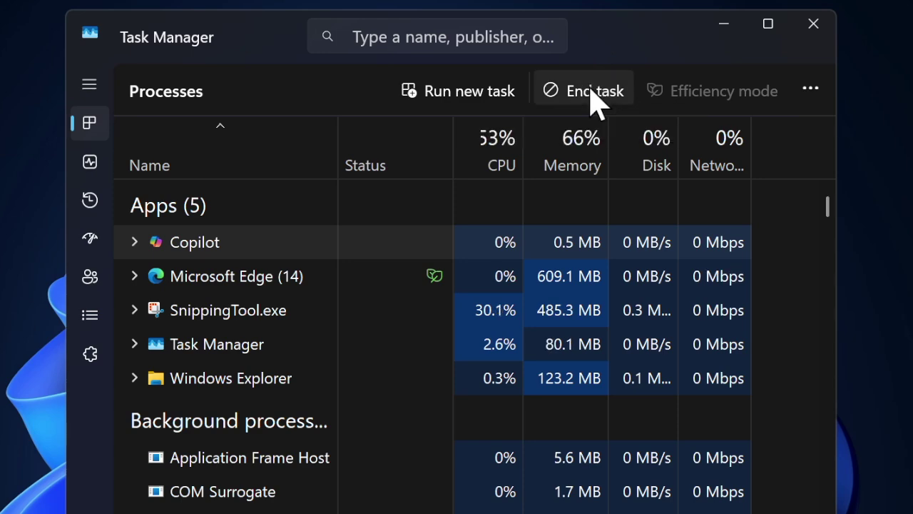
End the Copilot task, then re-ask "What is iPhone?" and scroll through the answer.
click(595, 96)
text(What is)
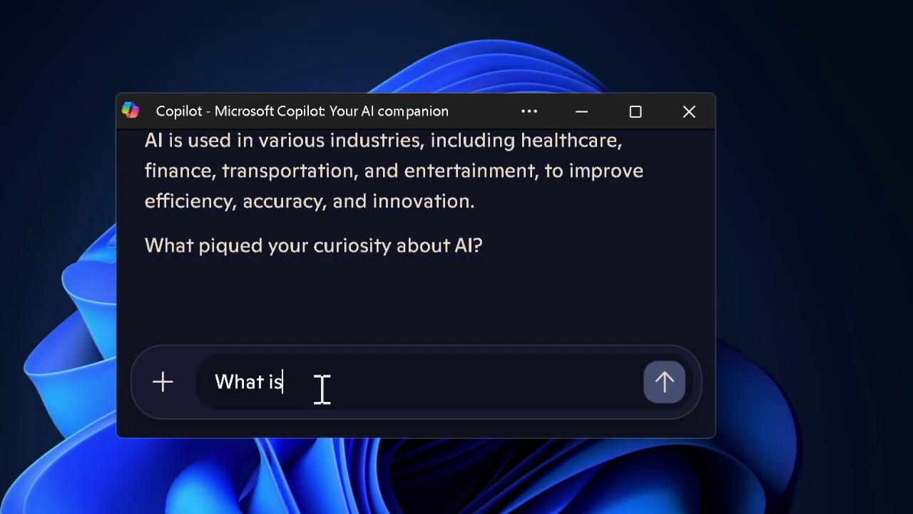
text( iPhone?)
key(Return)
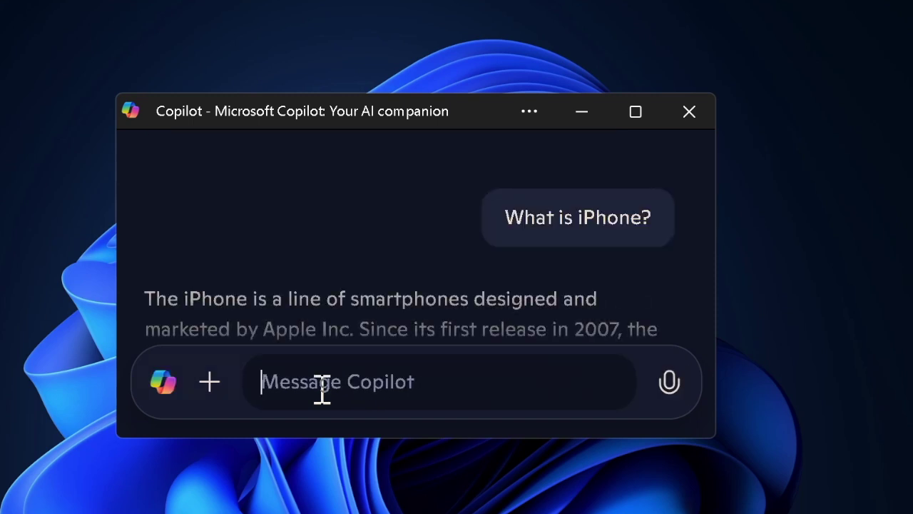
scroll(359, 291, down, 10)
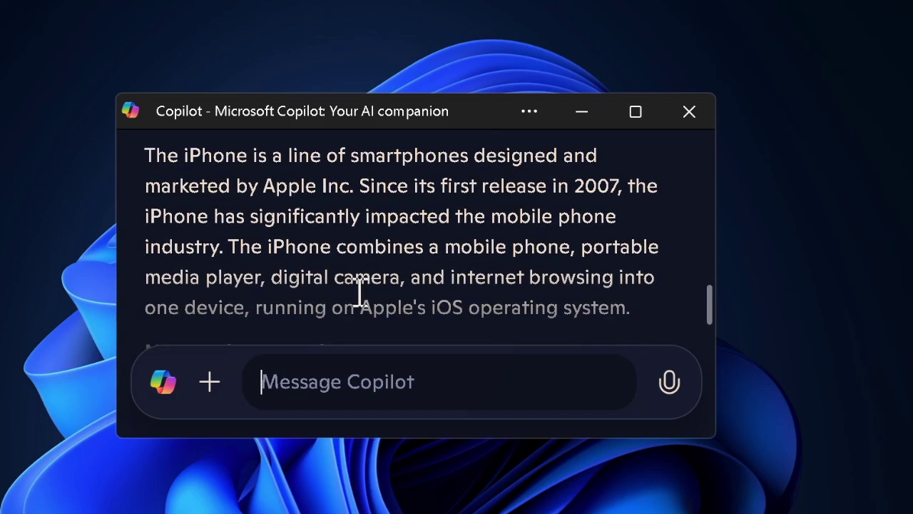
scroll(359, 291, down, 3)
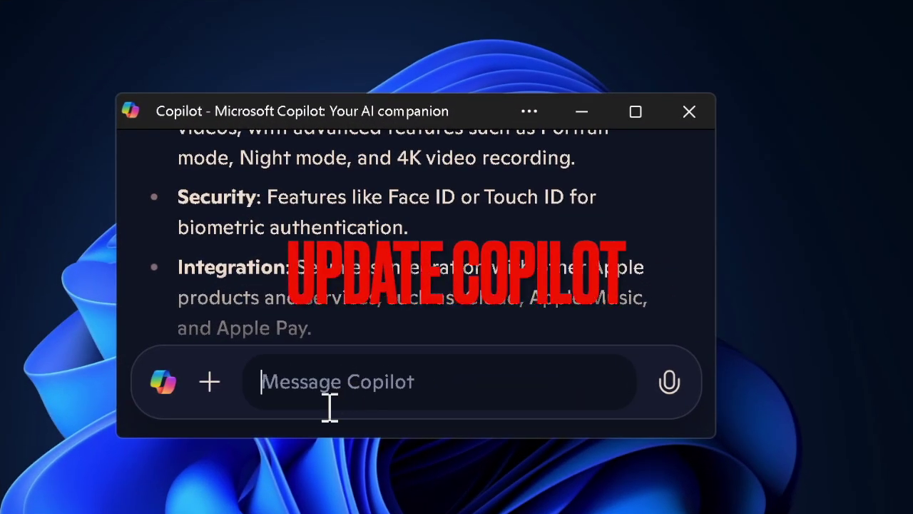
Send the prompt "Write about education in 5000 words", fixing a stray typo.
text(Wi)
key(BackSpace)
text(rite about education in 5000 words)
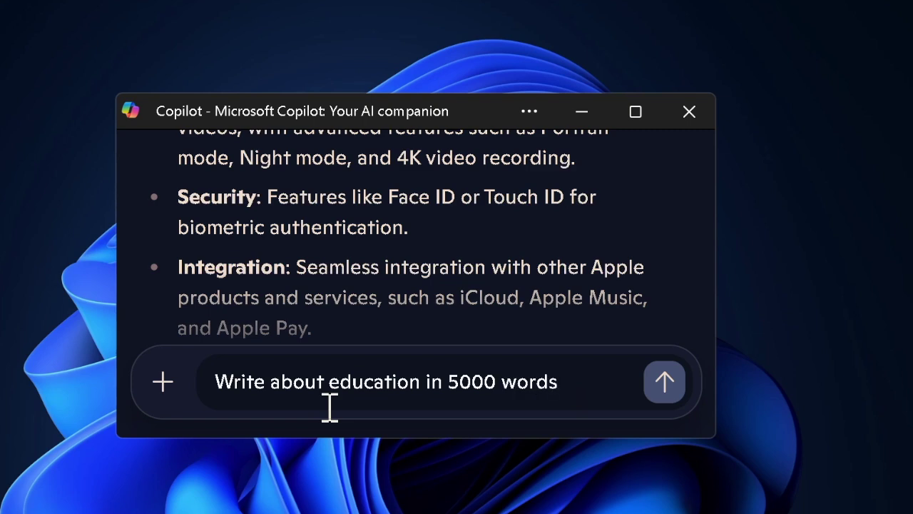
key(Return)
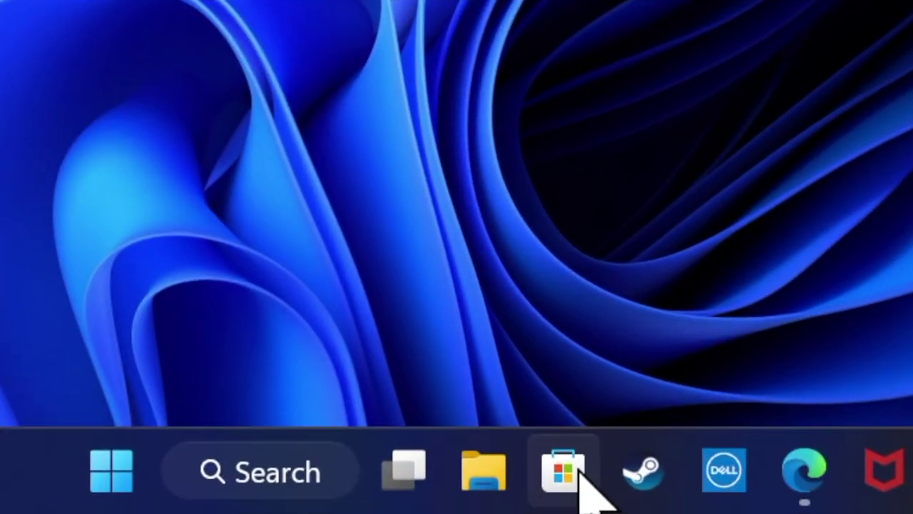
Show the extra options for Microsoft Copilot in the Microsoft Store Library.
click(564, 472)
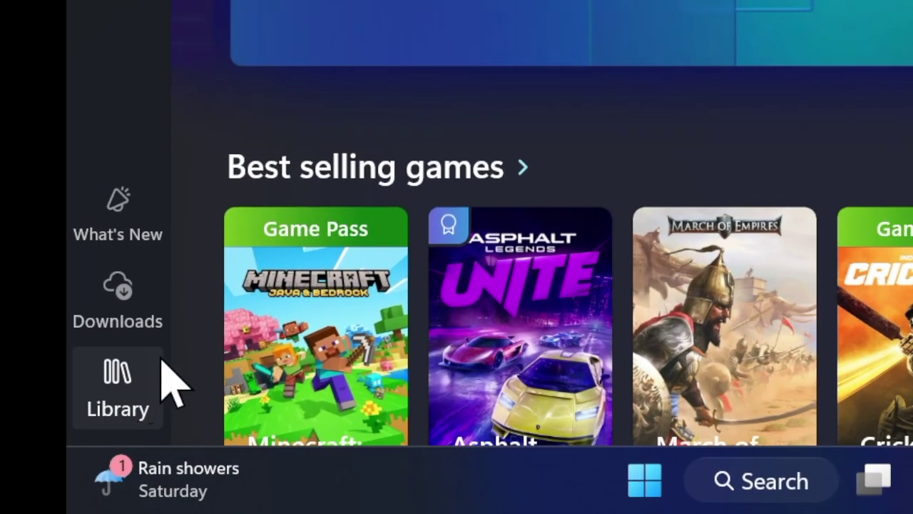
click(139, 387)
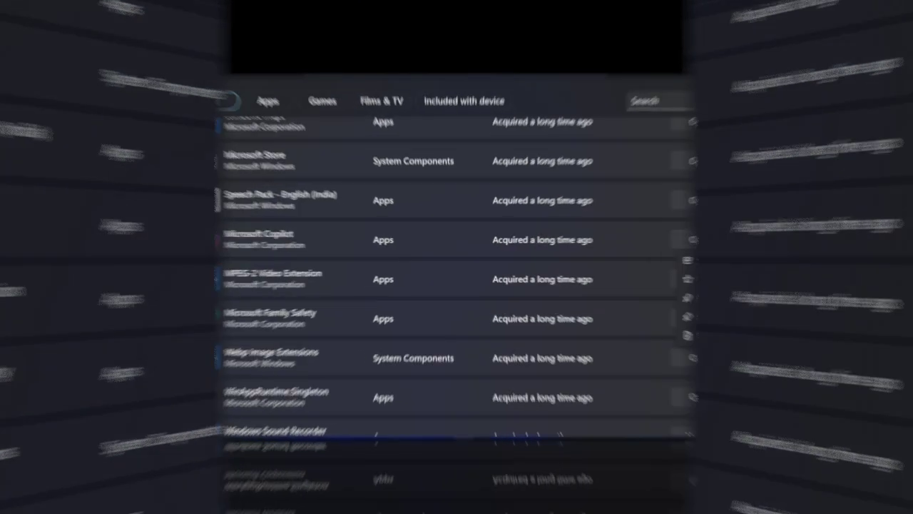
click(867, 231)
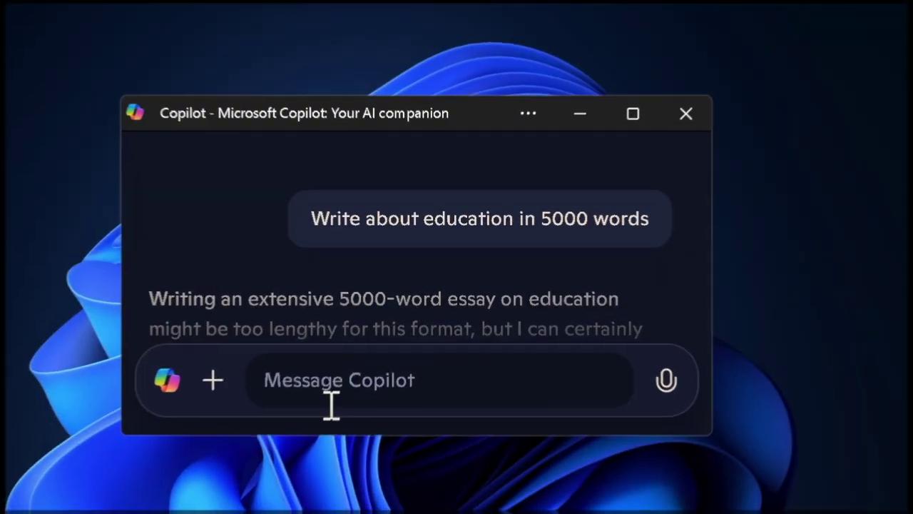
Maximize the Copilot window and scroll the education essay down to its Conclusion.
scroll(435, 264, down, 2)
click(637, 115)
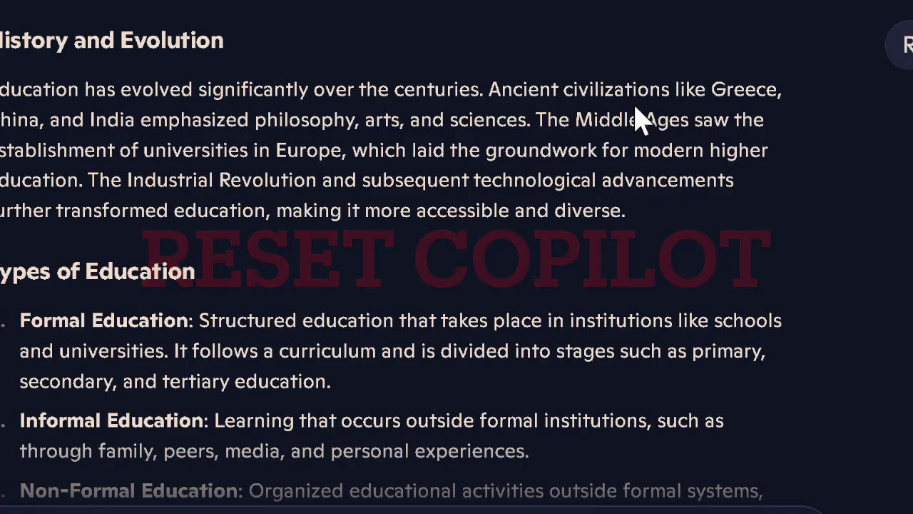
scroll(468, 246, down, 5)
scroll(468, 300, down, 9)
scroll(468, 300, down, 8)
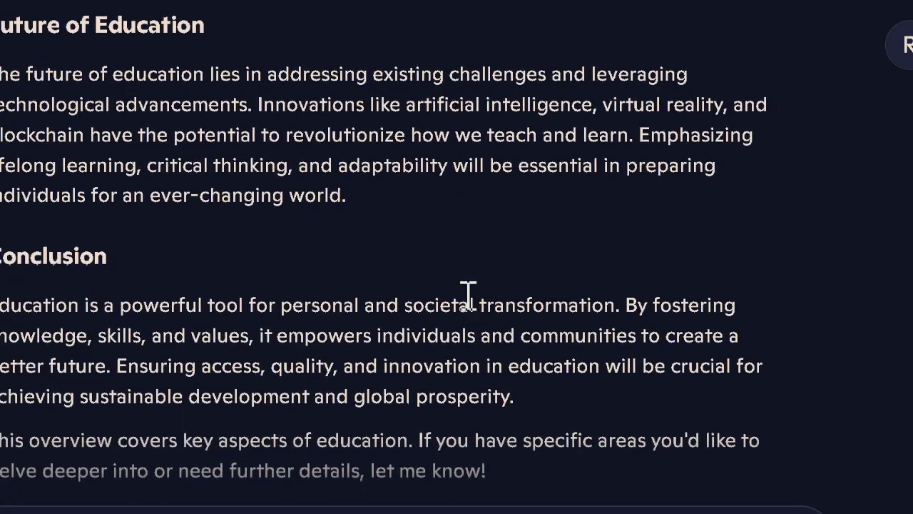
scroll(469, 300, down, 1)
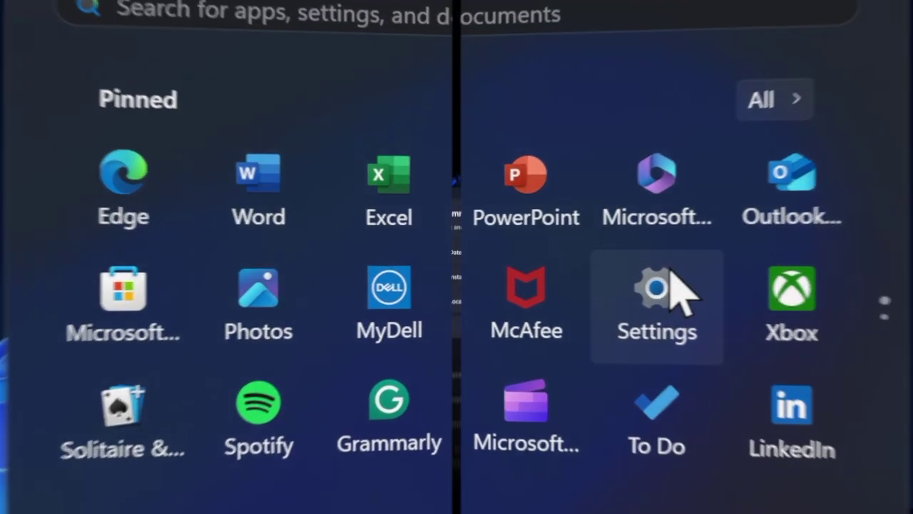
Open Copilot's Advanced options from Settings > Apps > Installed apps.
click(678, 289)
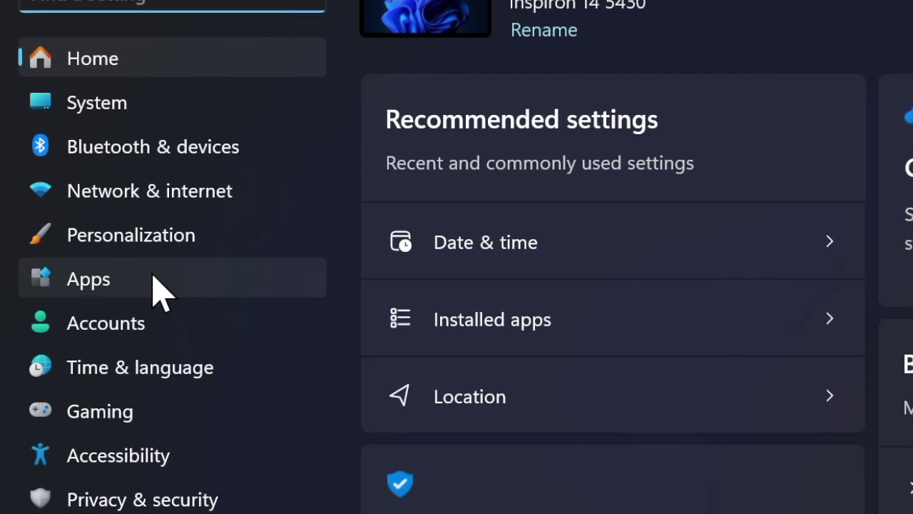
click(65, 282)
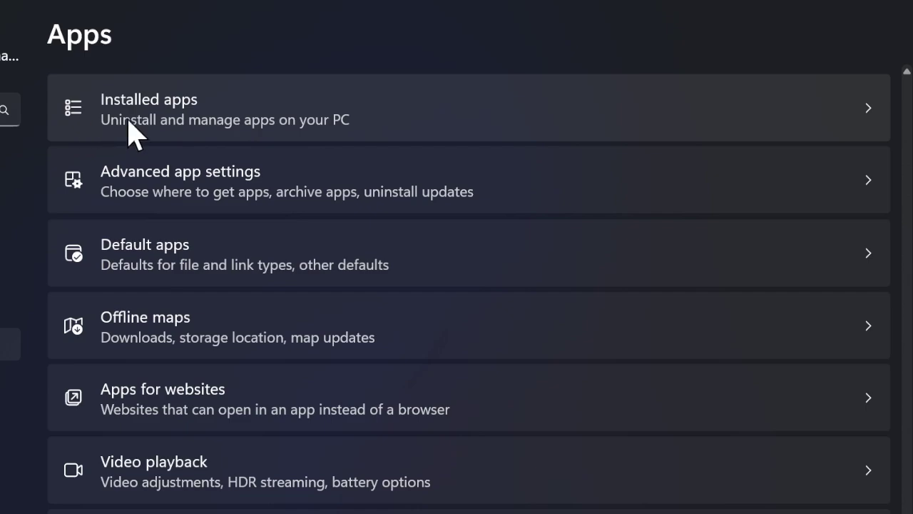
click(167, 121)
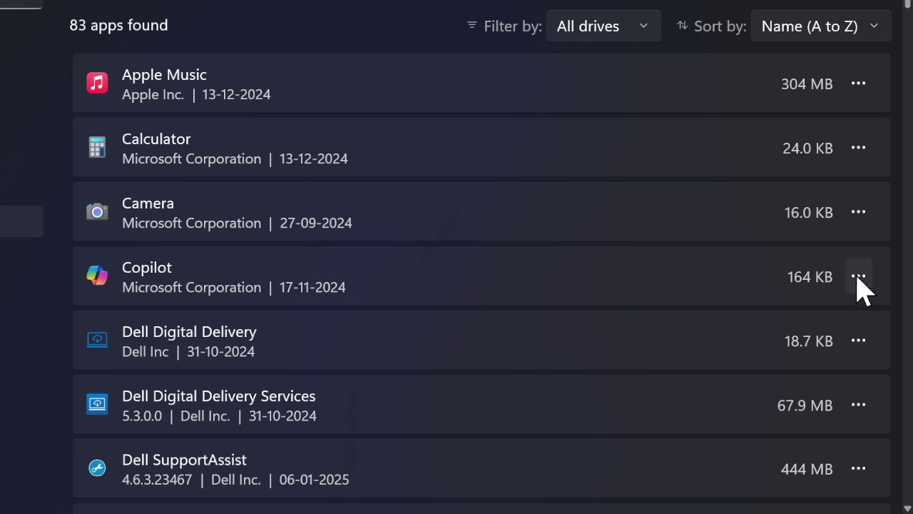
click(858, 278)
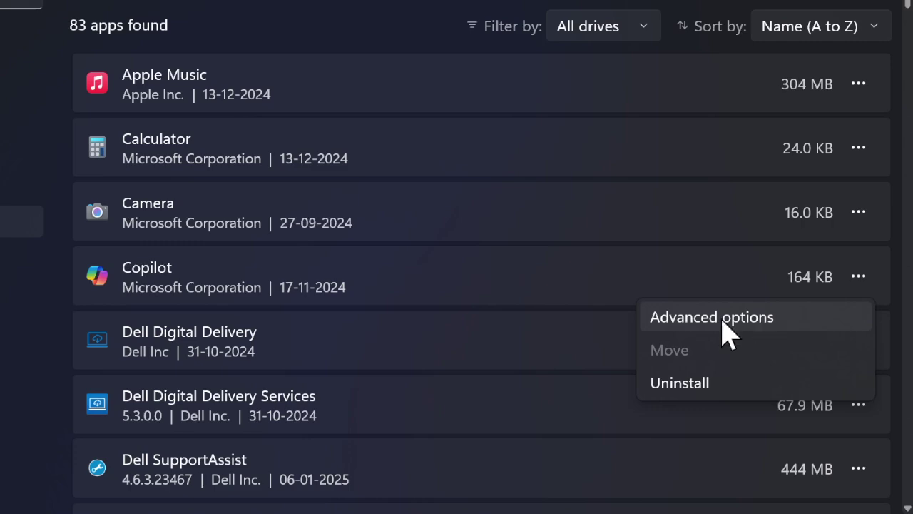
click(753, 317)
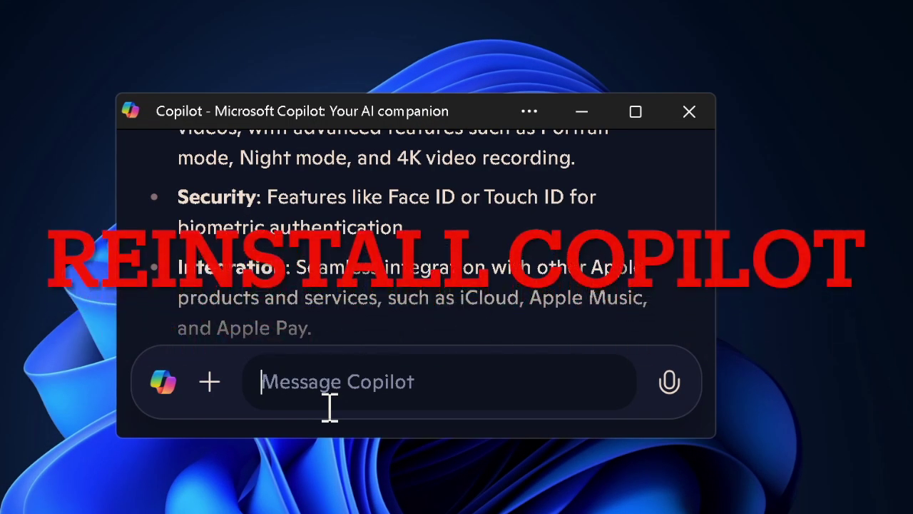
Retype the education prompt, then start uninstalling Copilot from Settings > Installed apps.
text(Write a)
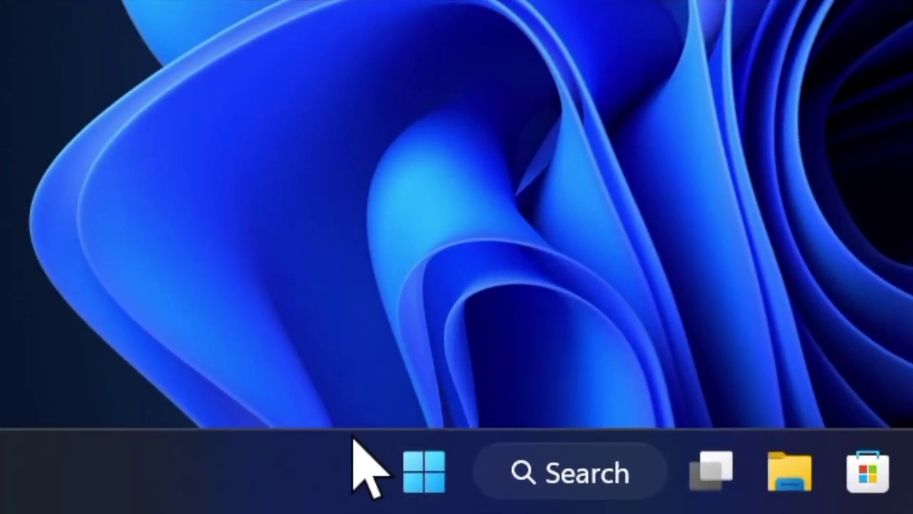
click(424, 472)
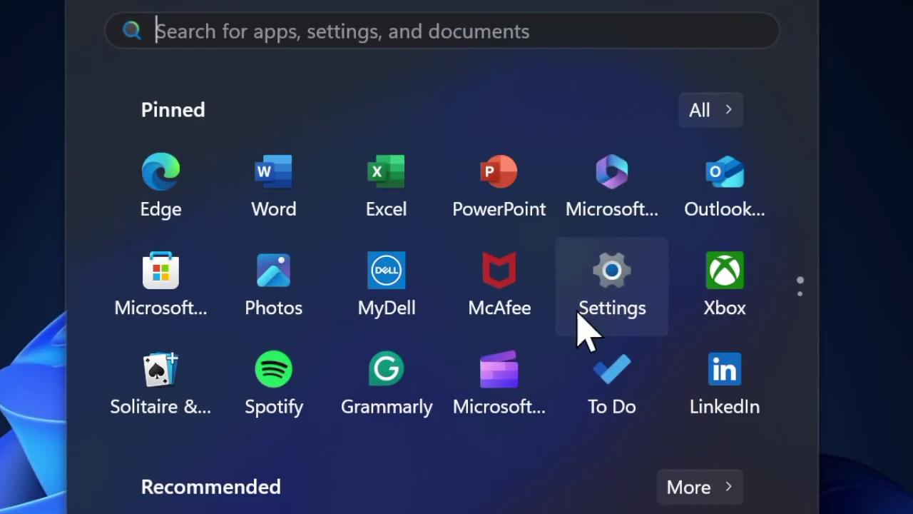
click(649, 292)
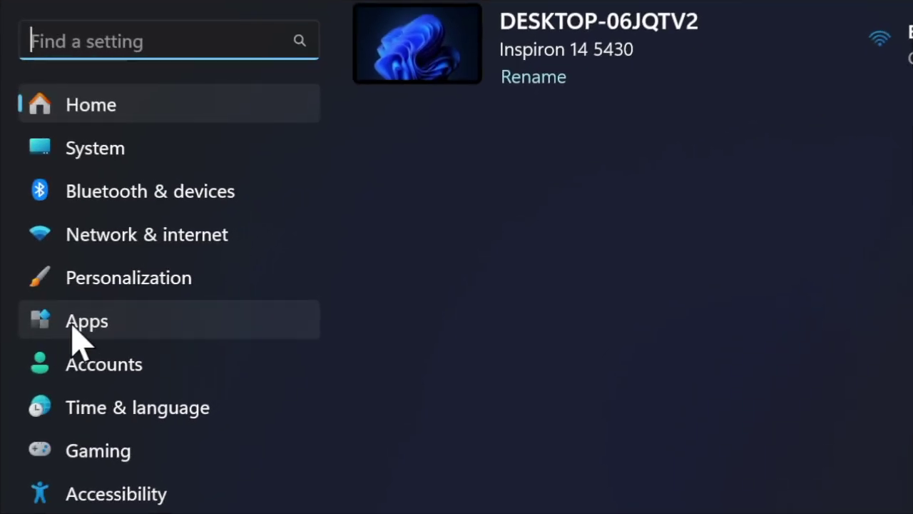
click(91, 334)
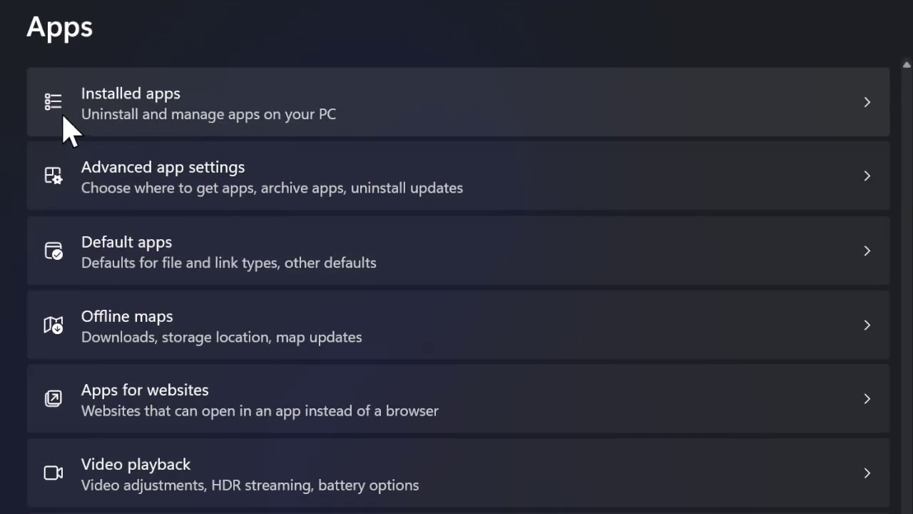
click(88, 116)
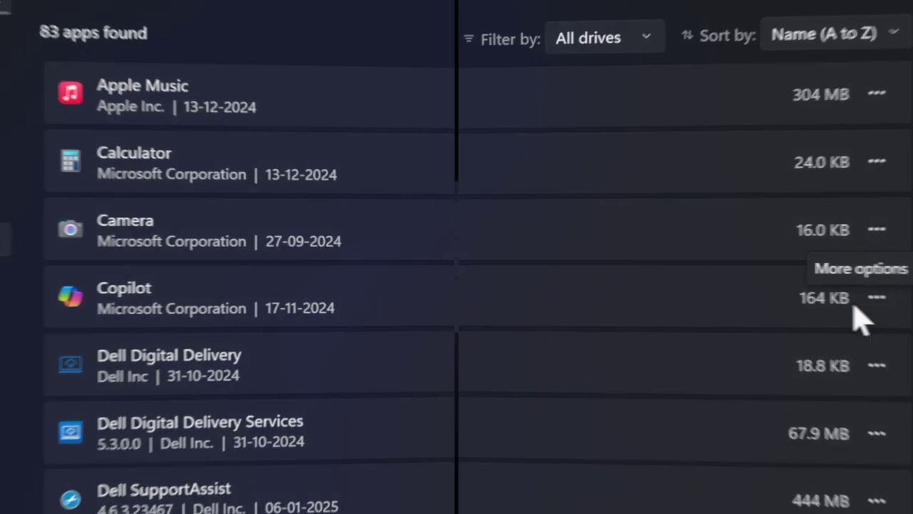
click(858, 295)
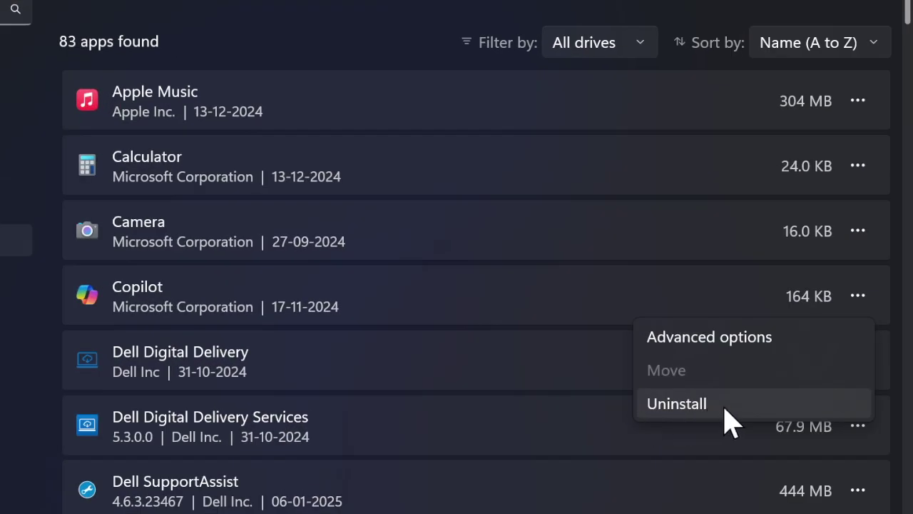
click(735, 415)
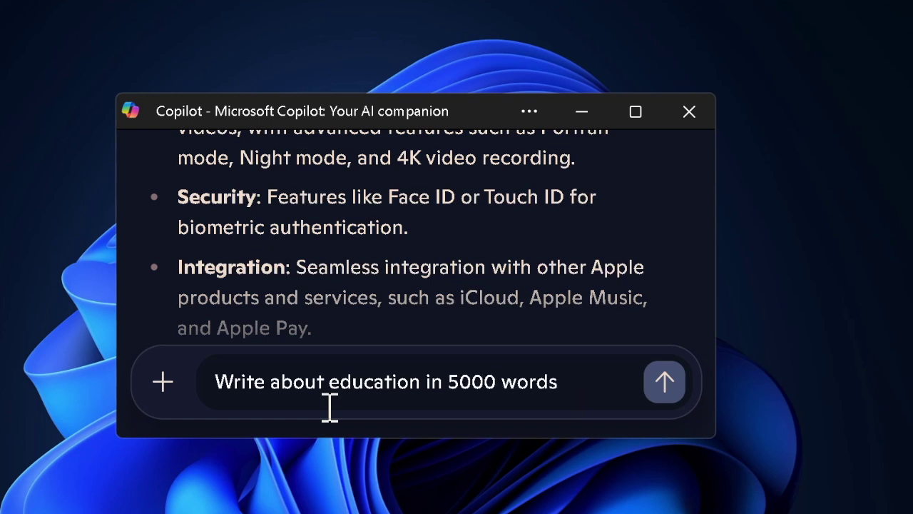
Send the 5000-word education prompt and scroll Copilot's essay through to its Conclusion.
key(Return)
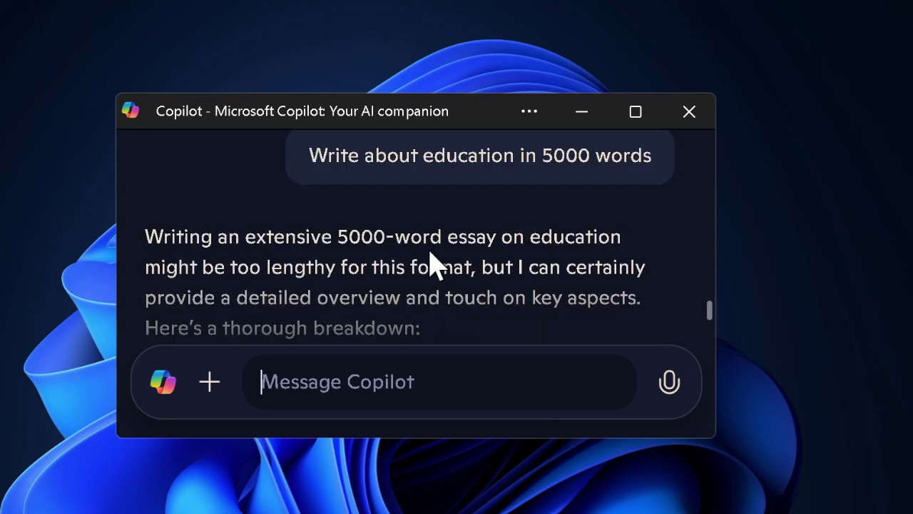
mouse_move(636, 112)
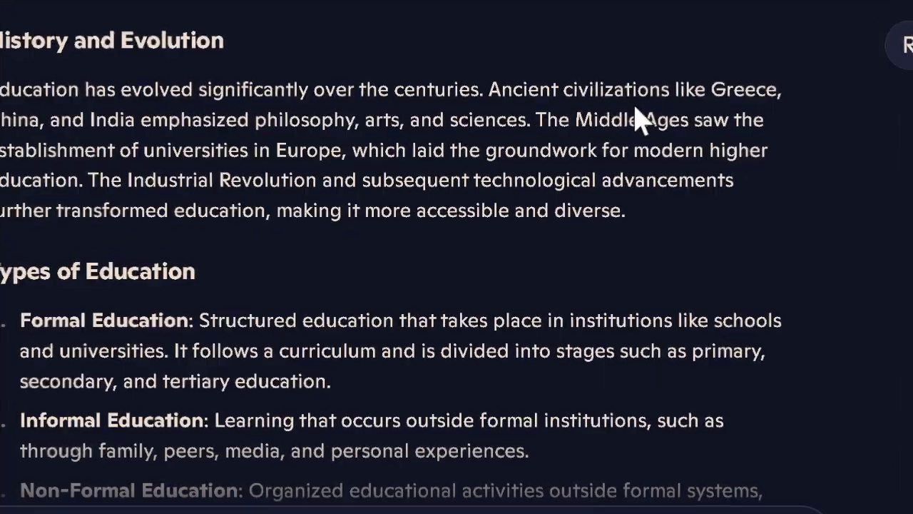
scroll(467, 307, down, 3)
scroll(467, 299, down, 10)
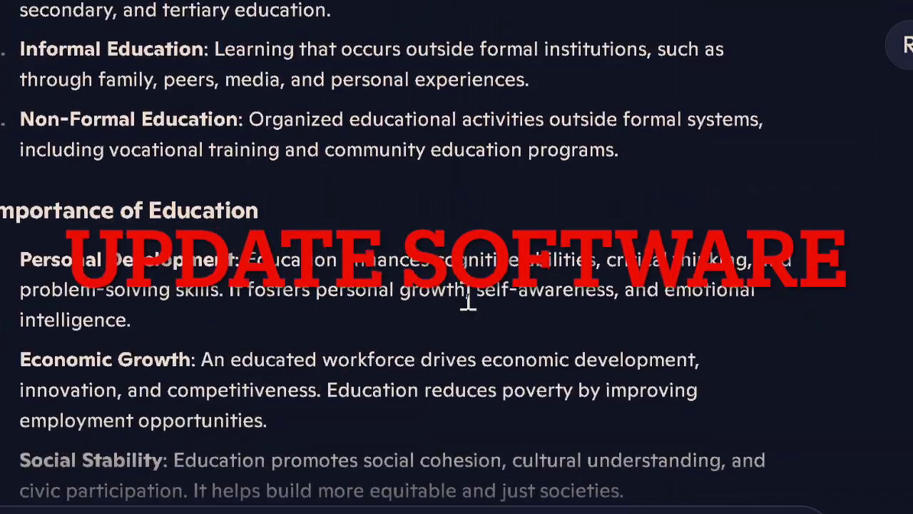
scroll(469, 308, down, 10)
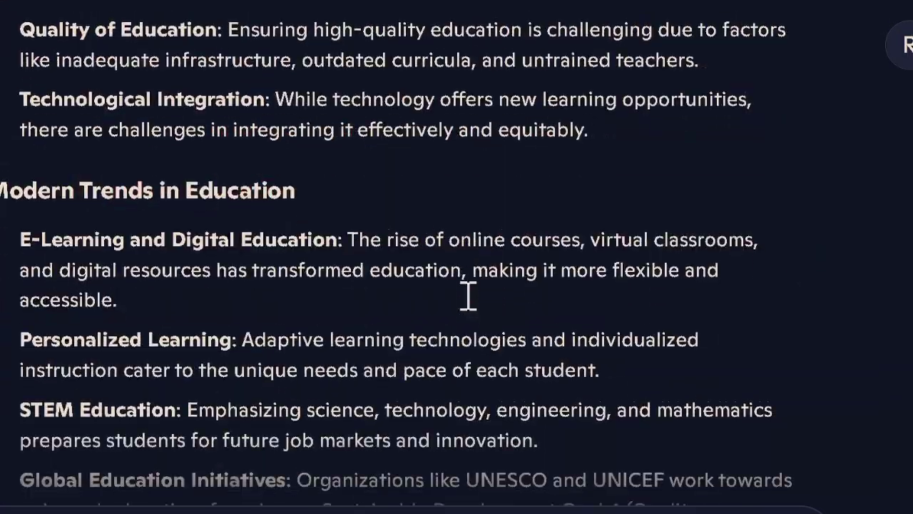
scroll(467, 308, down, 2)
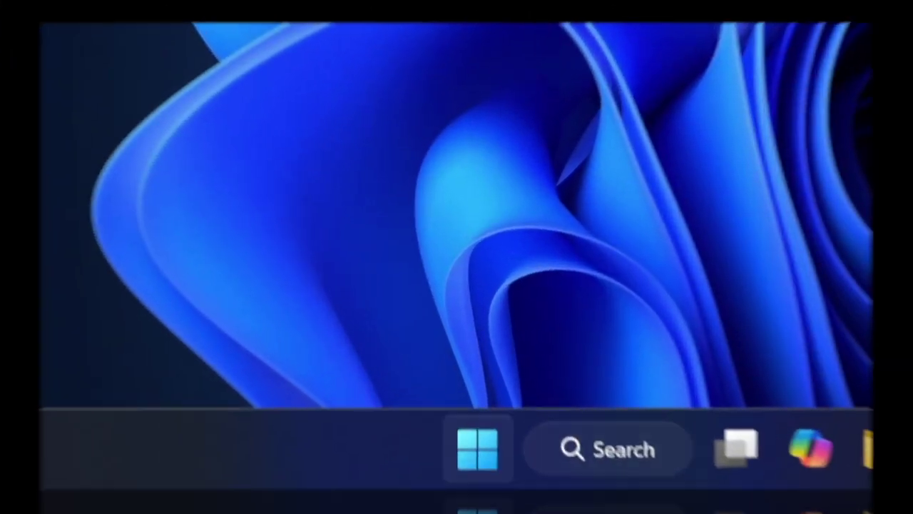
Go to the Windows Update page in Settings from the Start menu.
click(479, 468)
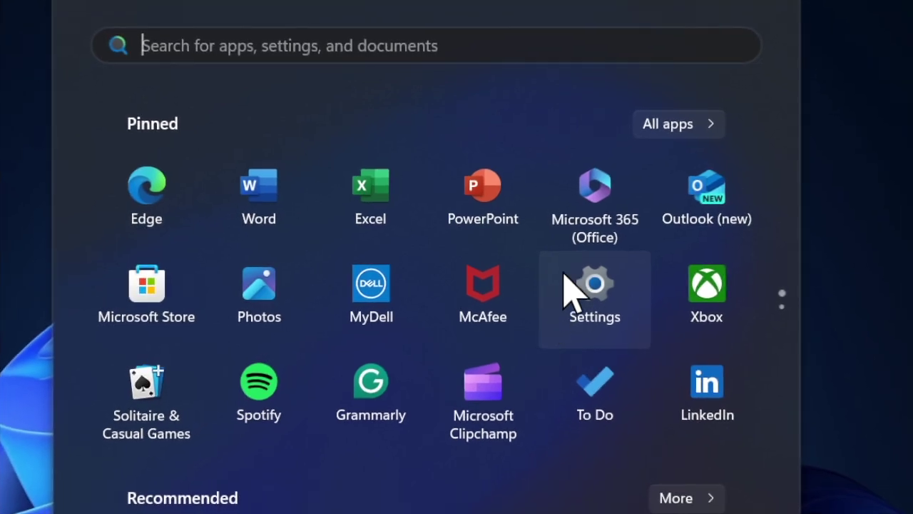
click(585, 274)
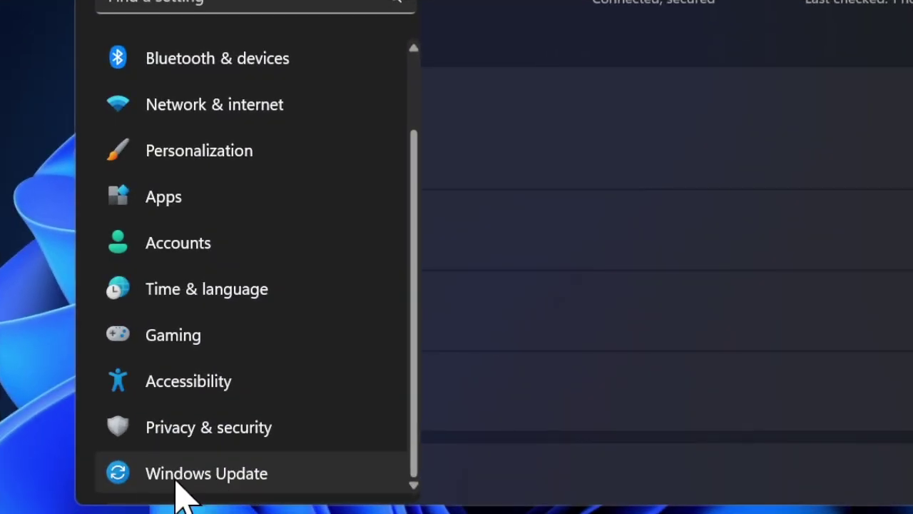
click(126, 476)
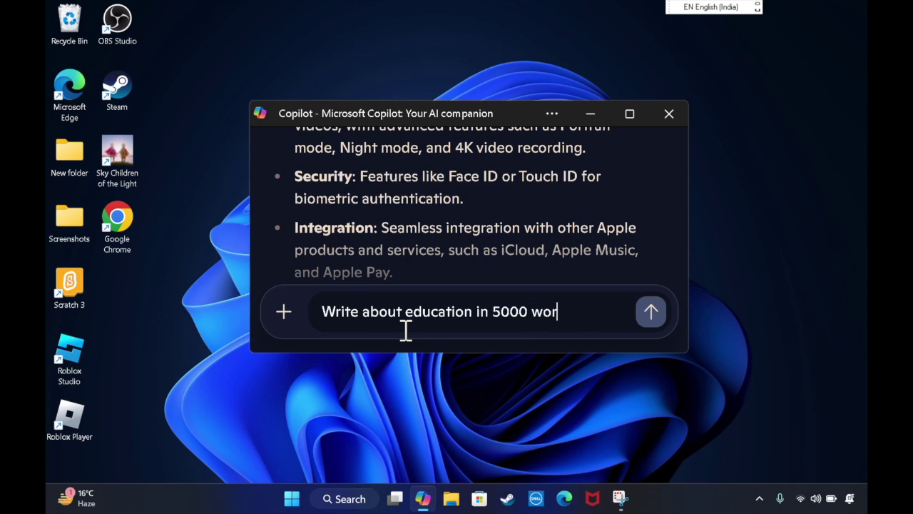
Send the education prompt, read the essay maximized, and begin a new "Wri" prompt.
key(Return)
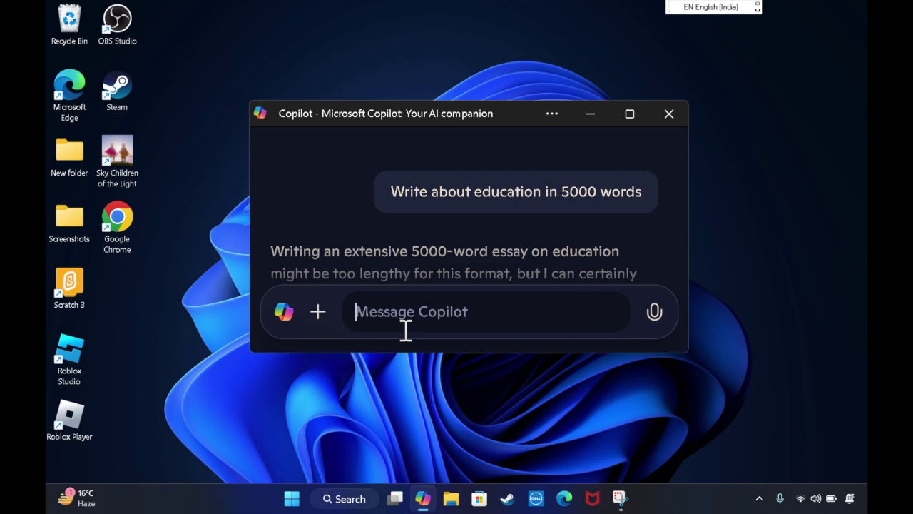
click(629, 114)
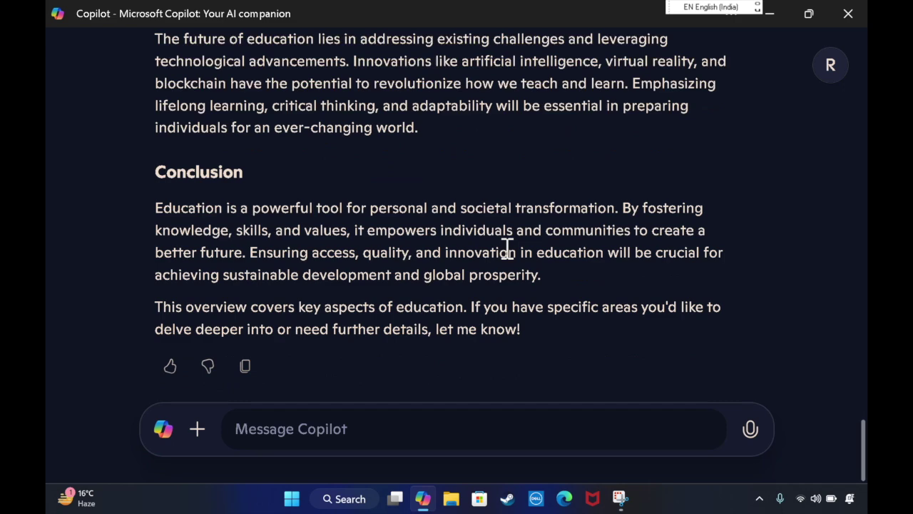
text(Wri)
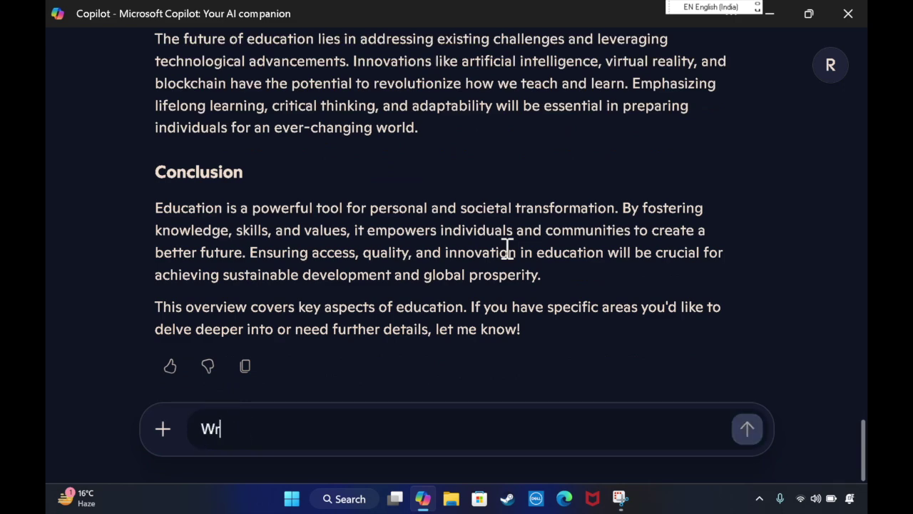